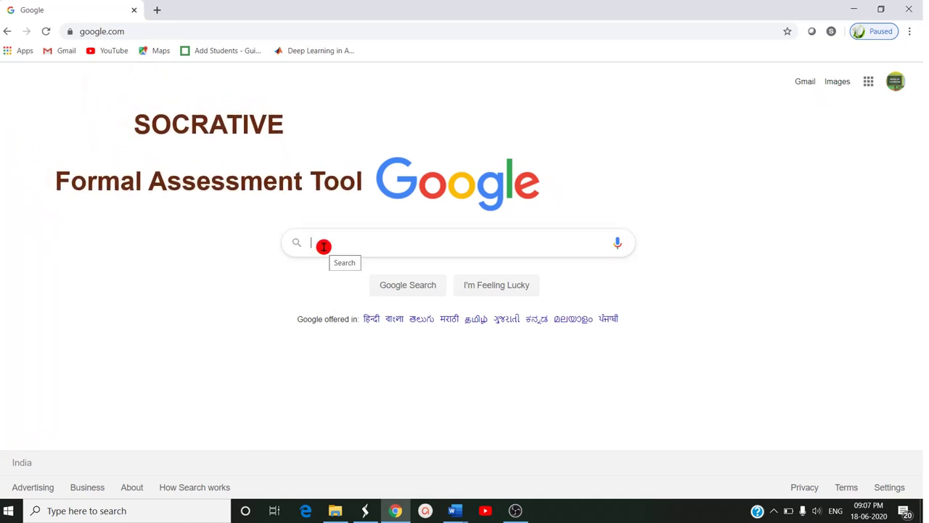
- Search Google for 'socra' and open the Socrative suggestion to reach socrative.com
text(s)
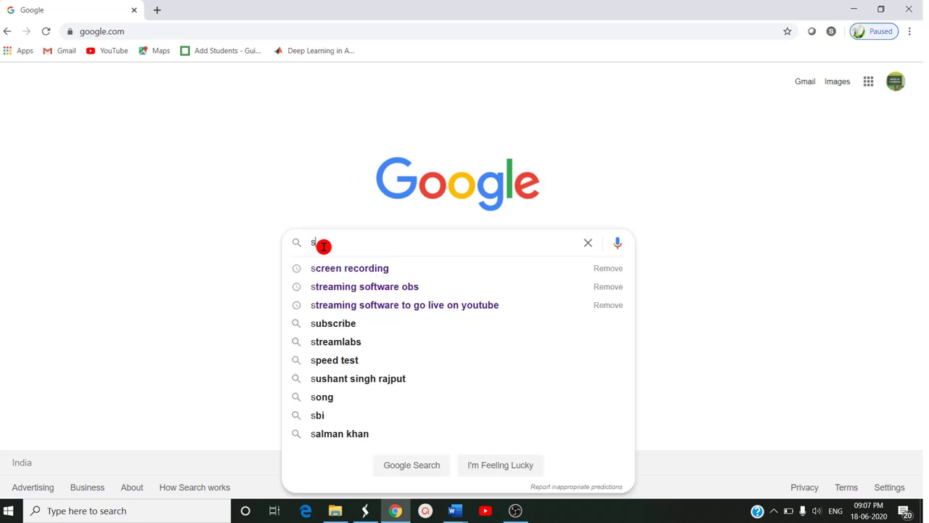
text(oc)
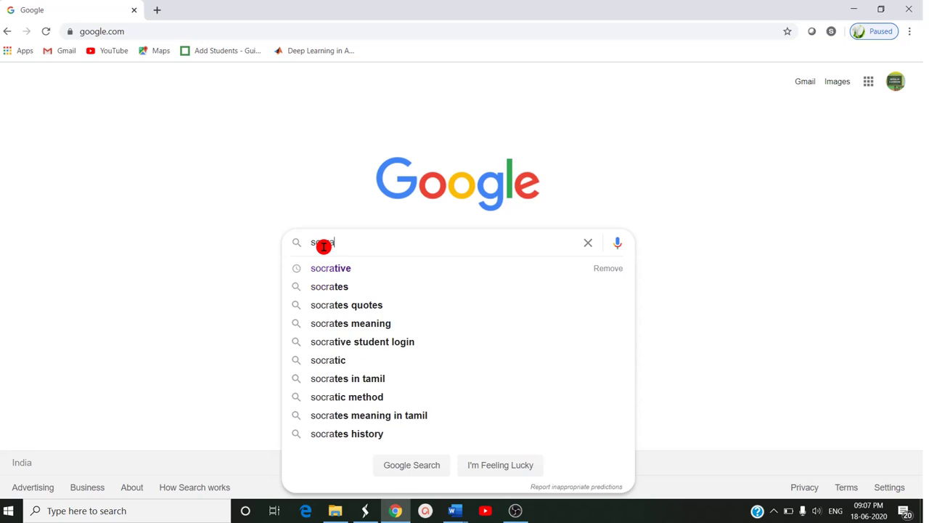
text(ra)
click(339, 268)
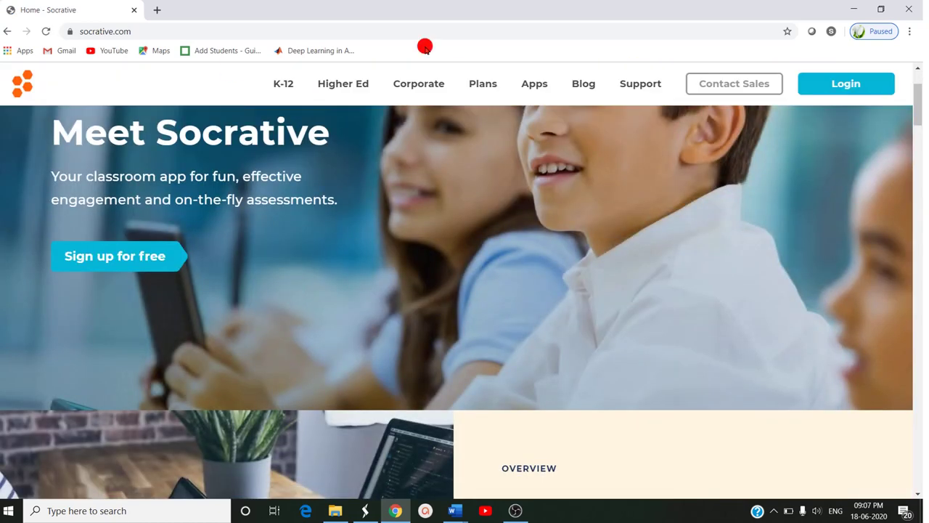
- Sign in to Socrative with the teacher account and return to the Socrative page
click(849, 80)
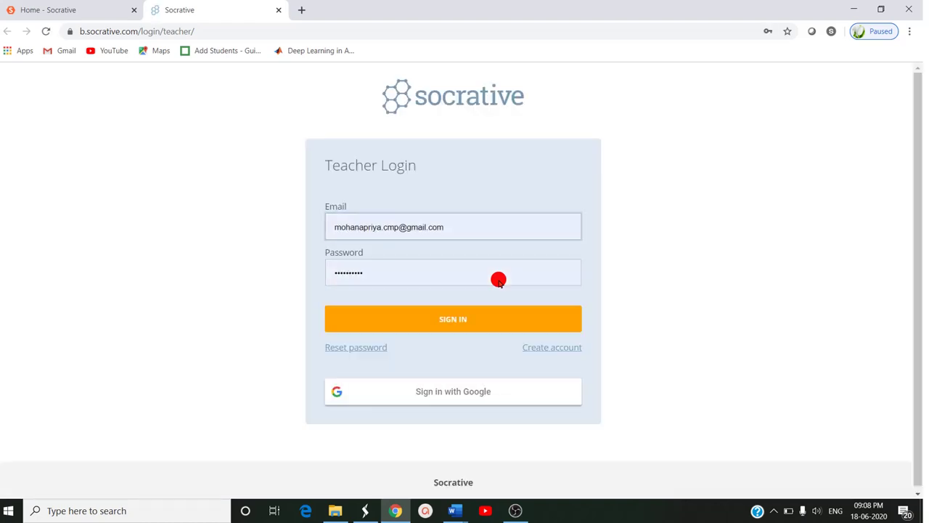
click(446, 315)
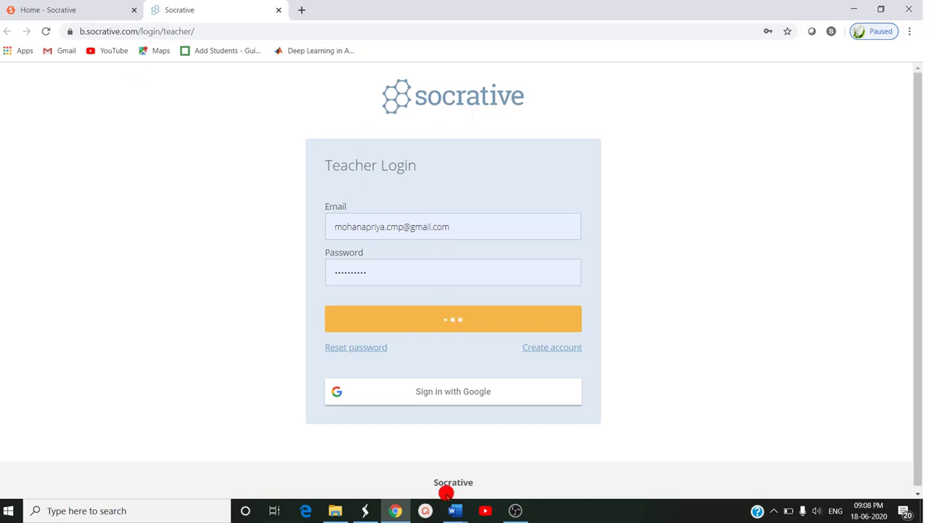
click(61, 7)
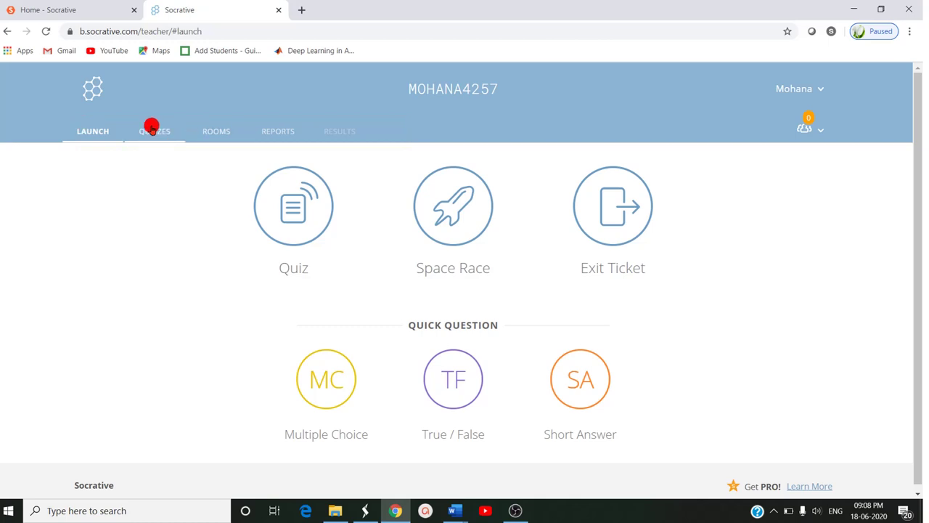
- From the Quizzes list, add a quiz with Create New to get a blank Untitled Quiz
click(152, 129)
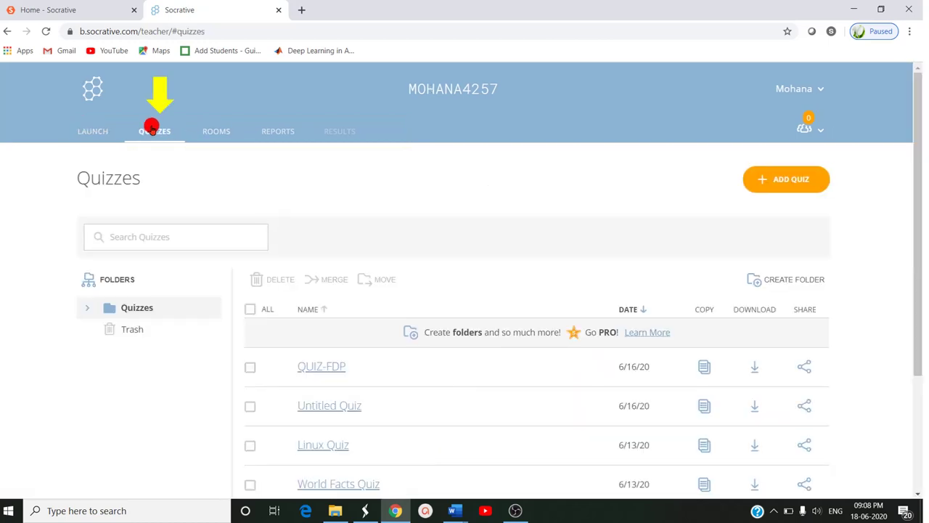
click(795, 180)
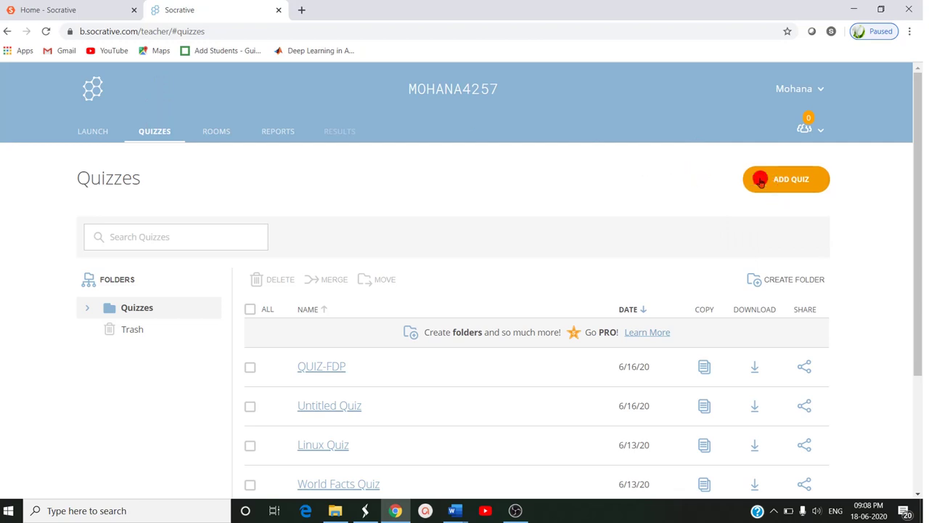
click(760, 181)
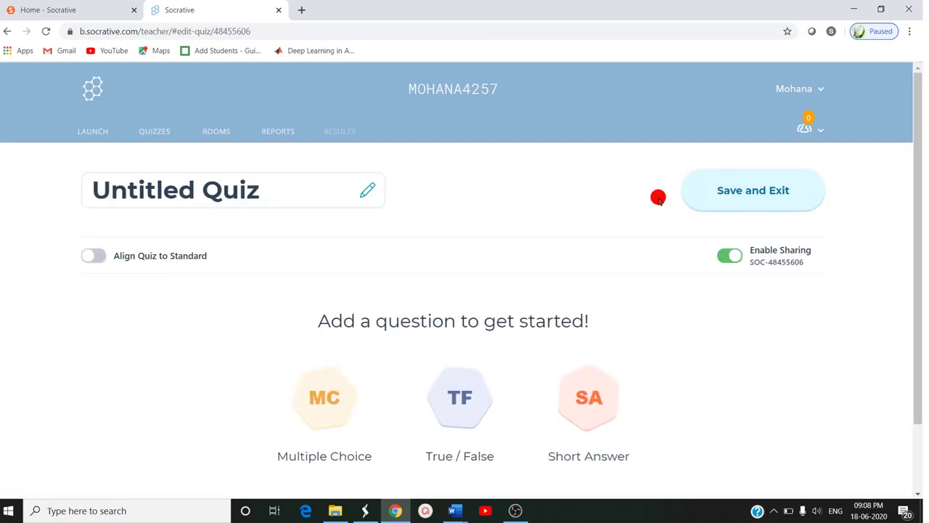
scroll(383, 346, down, 1)
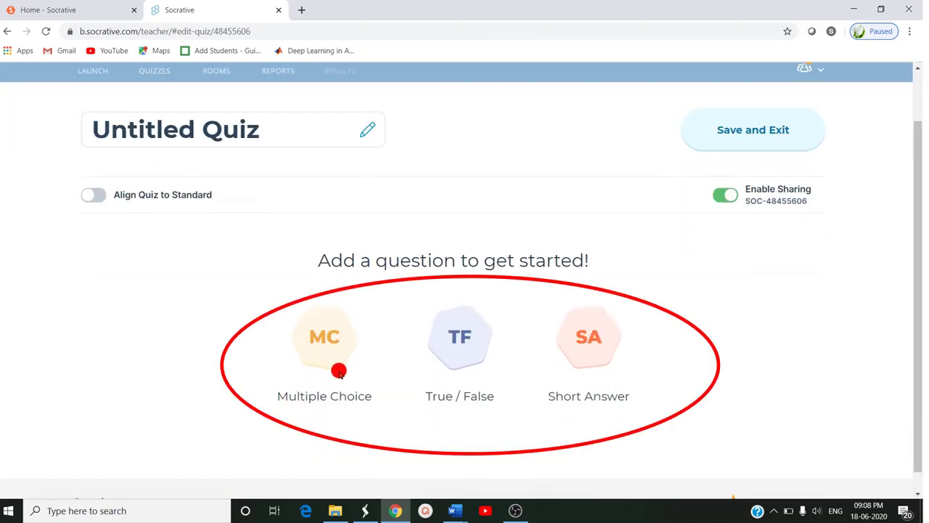
- Add a multiple-choice question reading 'Who is the prime minister of india?'
click(309, 338)
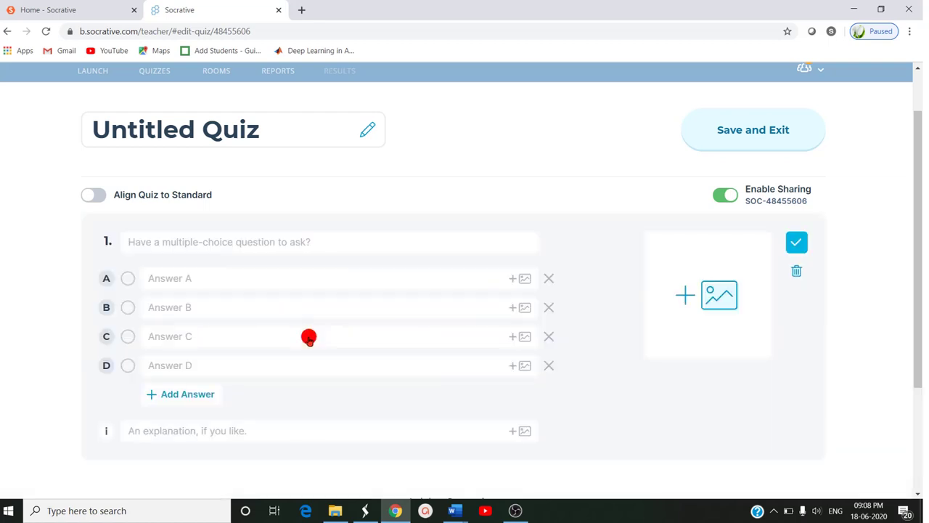
click(278, 242)
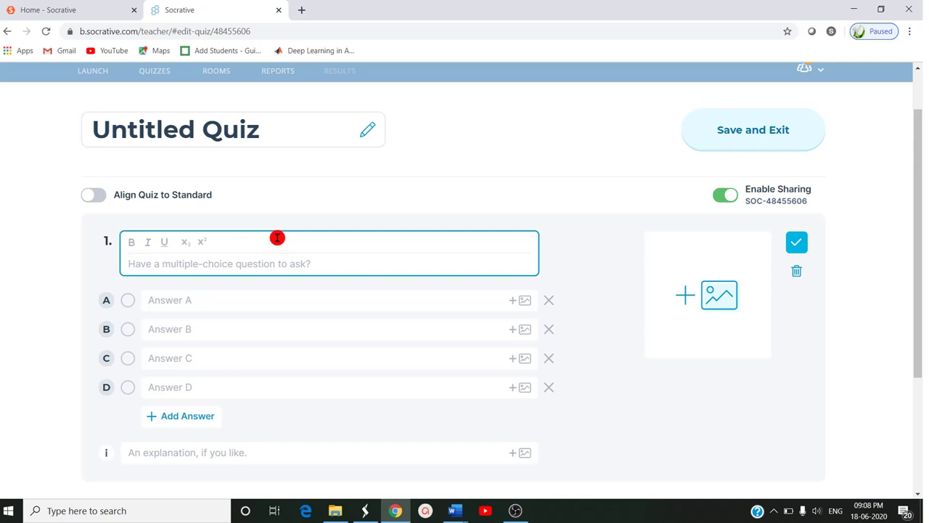
text(W)
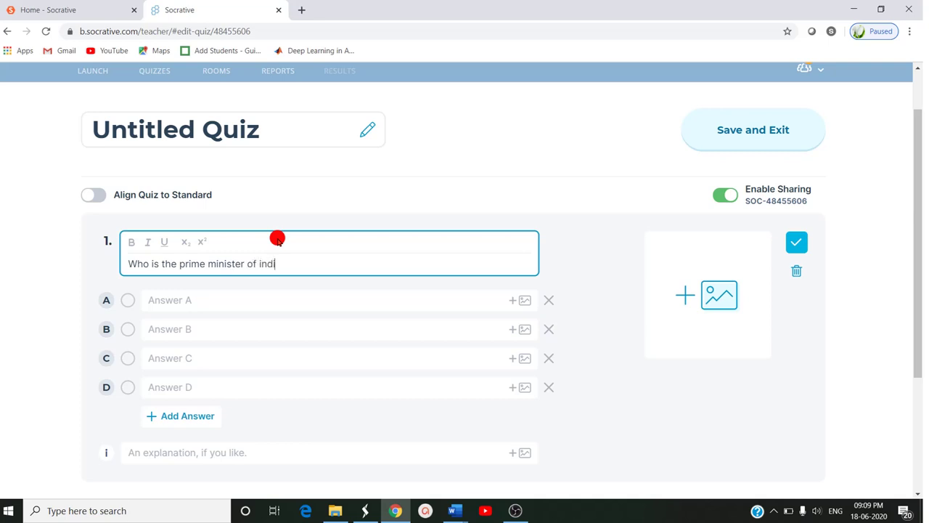
- Fill answers A–D with Narendra modi, rahul gandhi, manmohan singh and none
click(218, 311)
click(216, 285)
text(Naren)
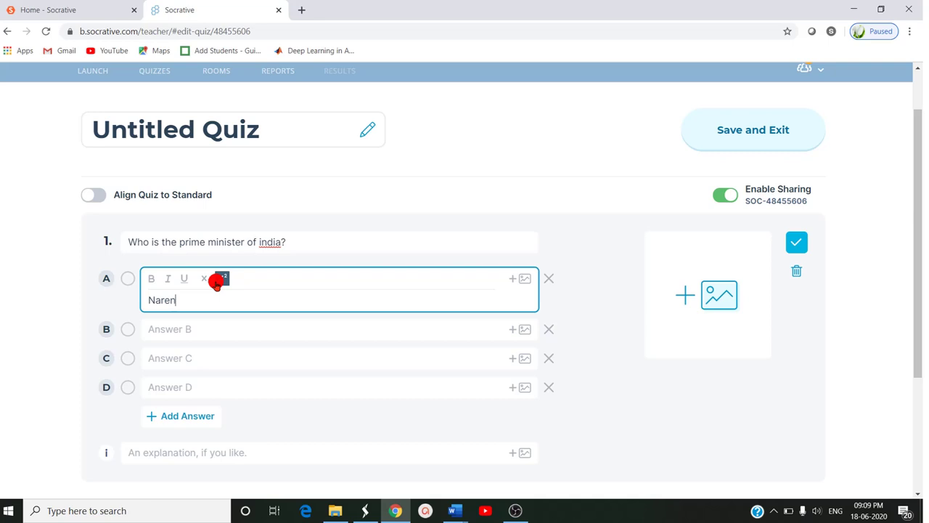
text(dra modi)
click(208, 326)
text(rahul gandhi)
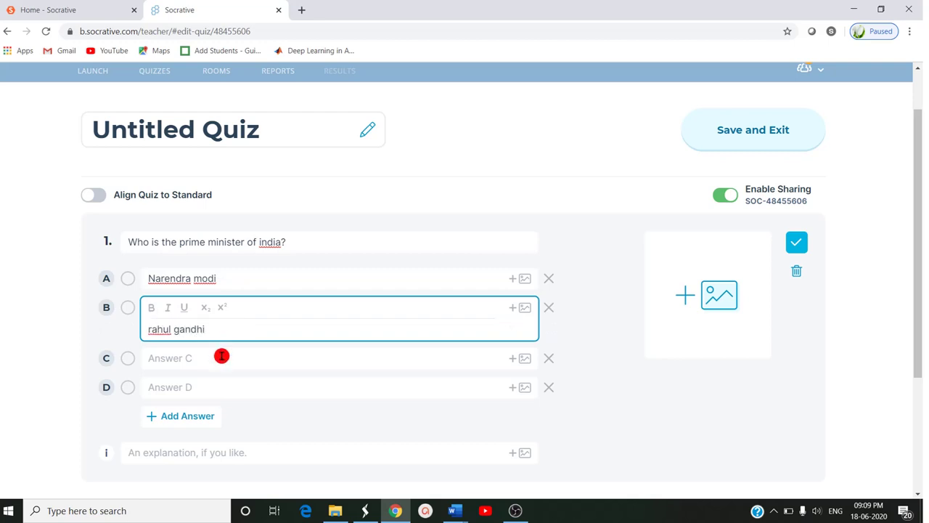
click(221, 355)
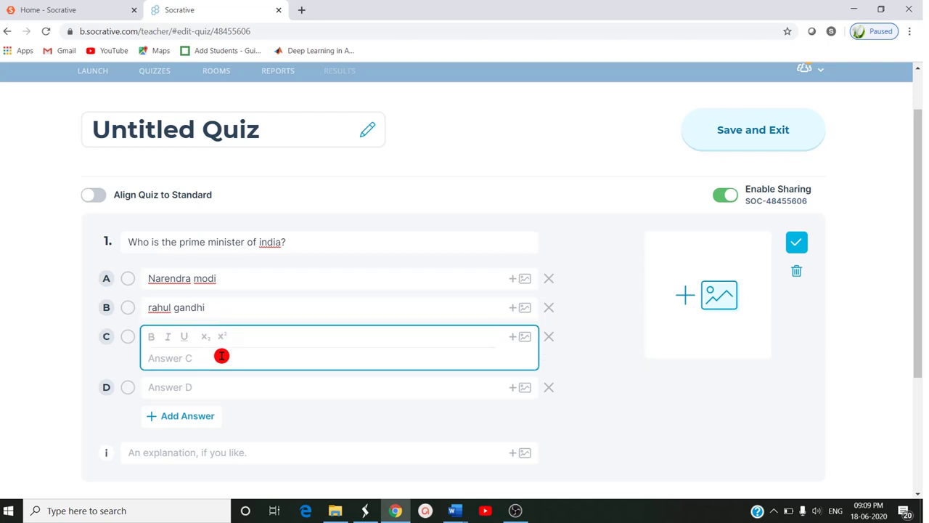
text(manmohan sin)
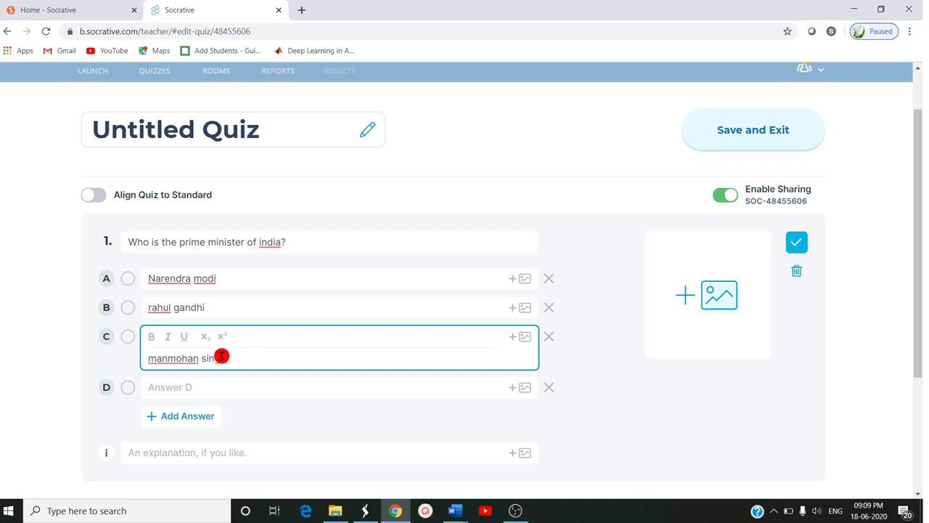
text(gh)
click(210, 387)
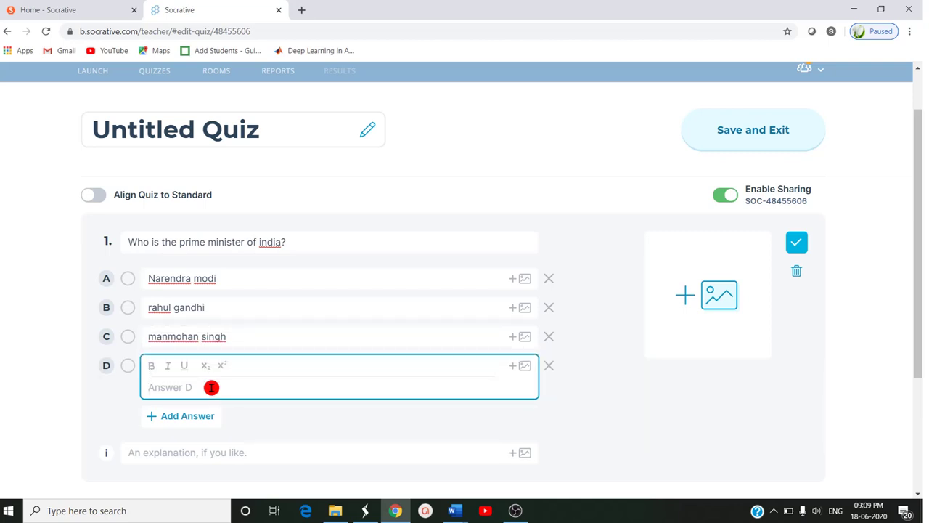
text(none)
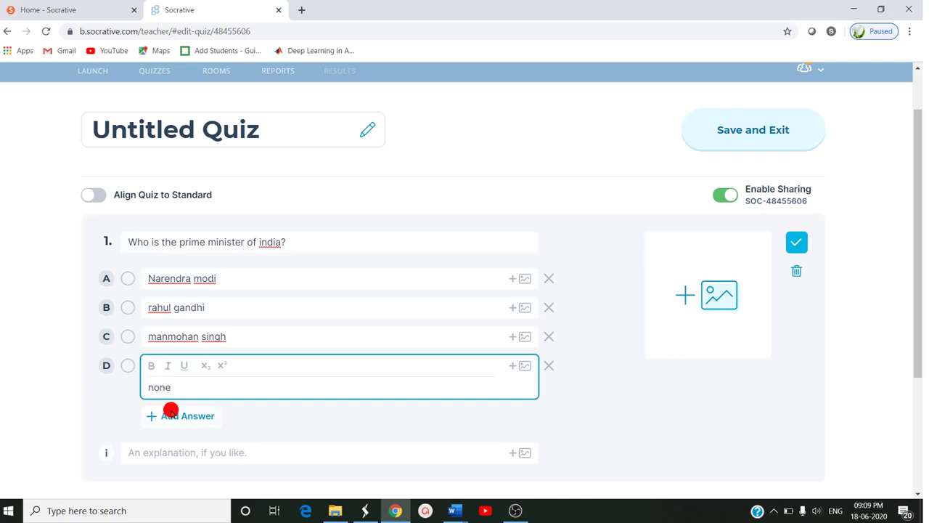
click(616, 398)
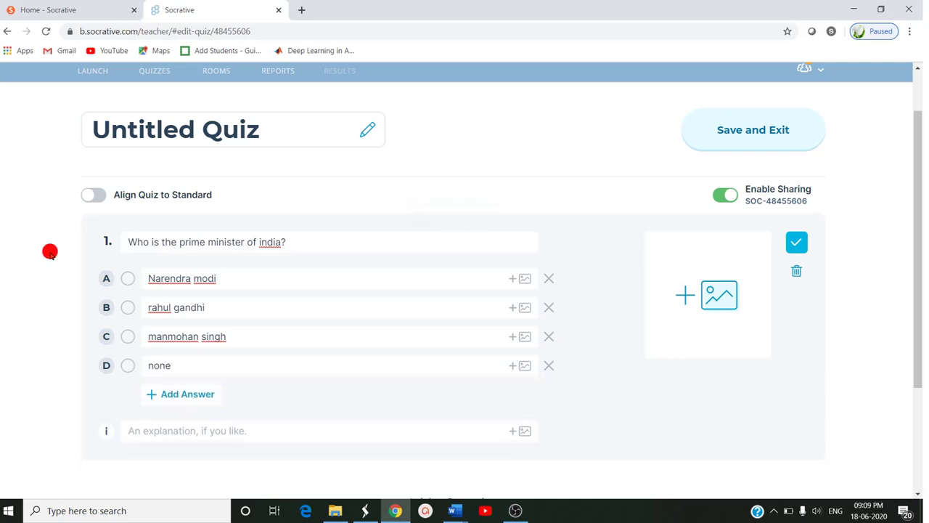
- Mark Narendra modi as the correct answer, then save and exit the quiz
click(130, 279)
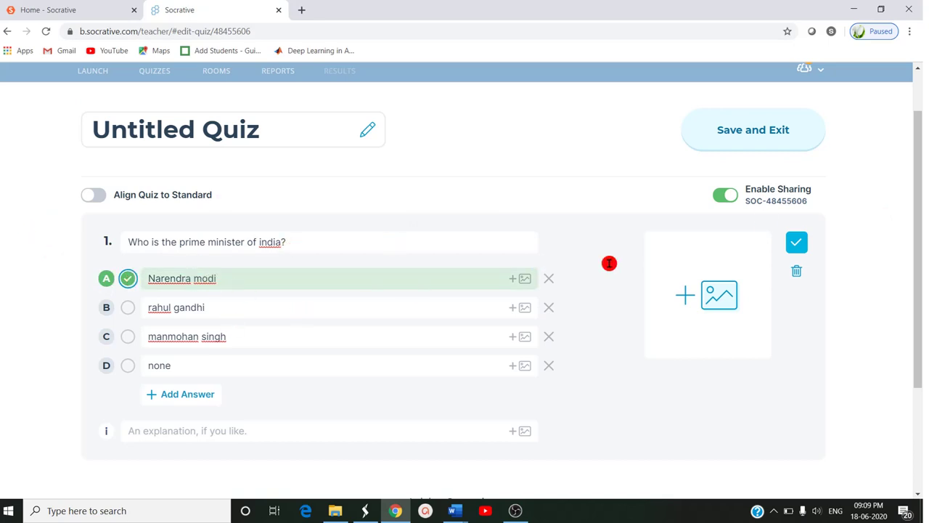
scroll(429, 321, down, 2)
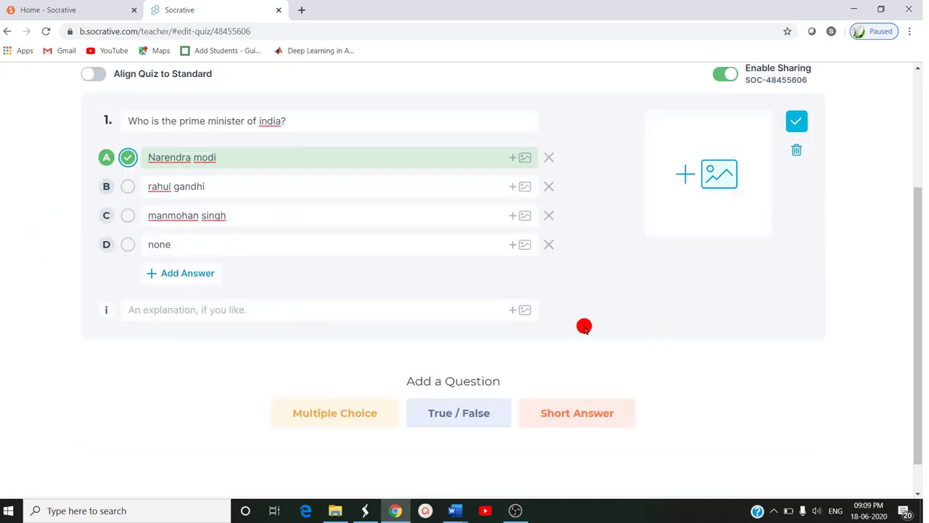
scroll(584, 327, up, 3)
scroll(442, 482, down, 2)
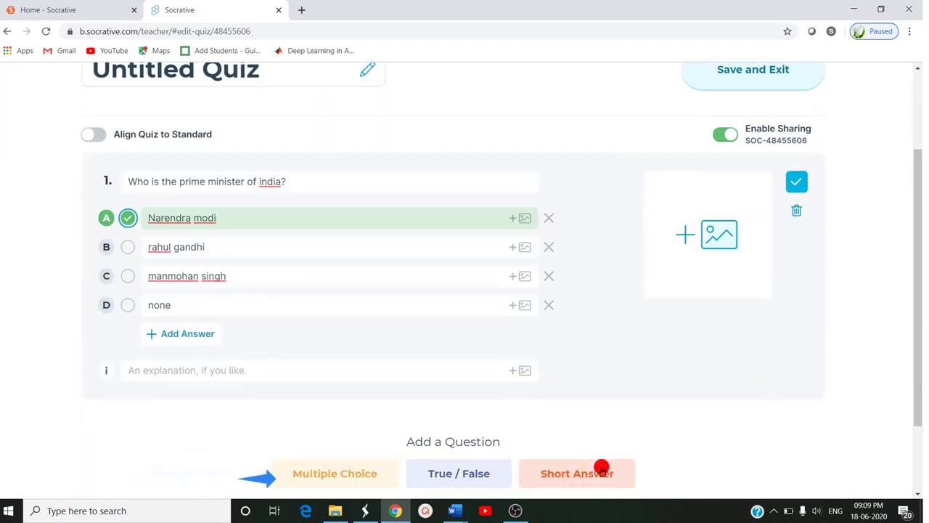
scroll(702, 303, up, 2)
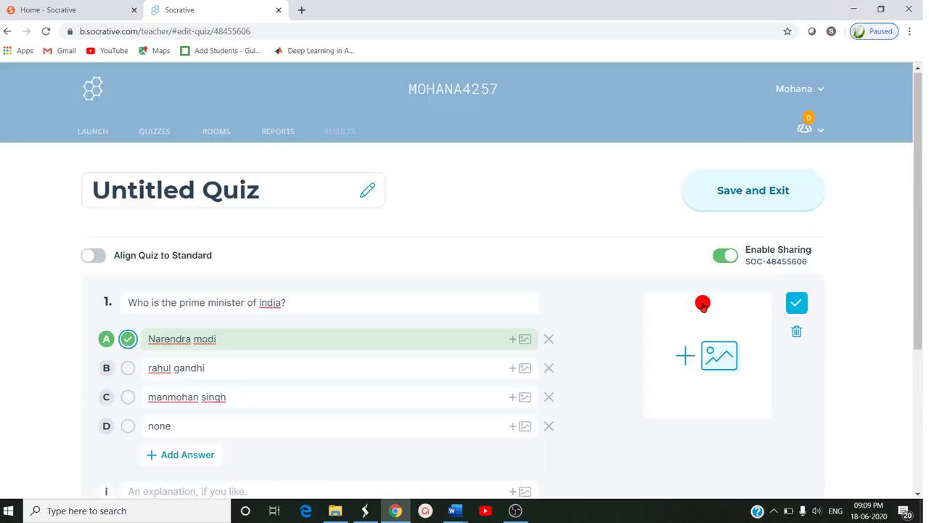
click(738, 190)
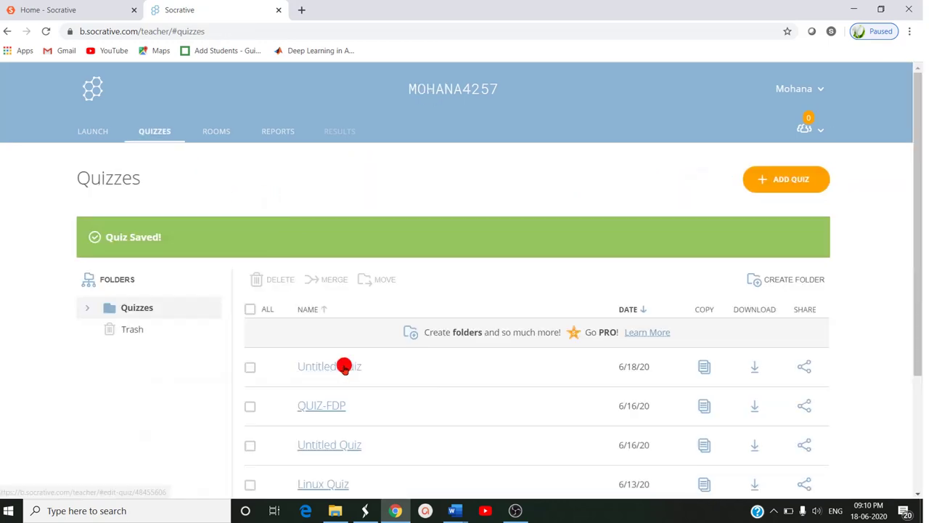
- Replace the 'Untitled Quiz' title with 'gk questions' and save the quiz
click(344, 367)
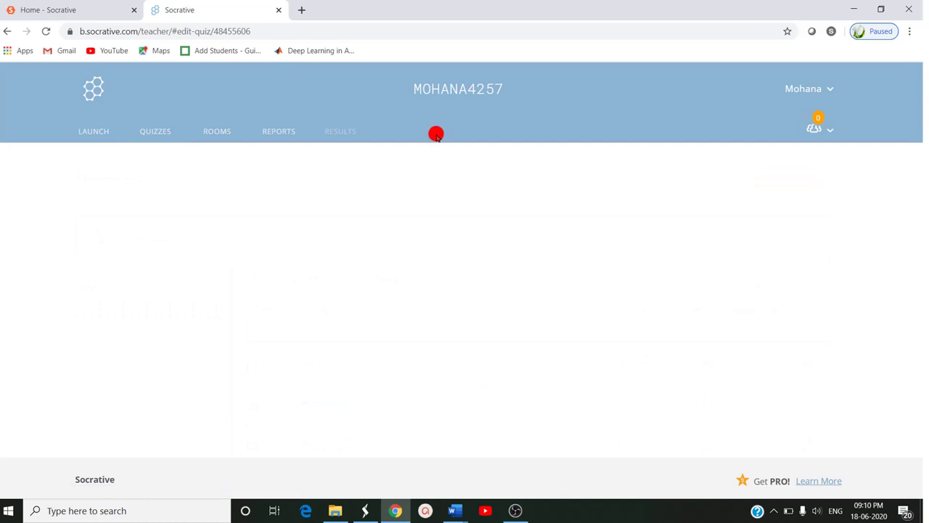
click(225, 195)
drag(225, 194, 61, 193)
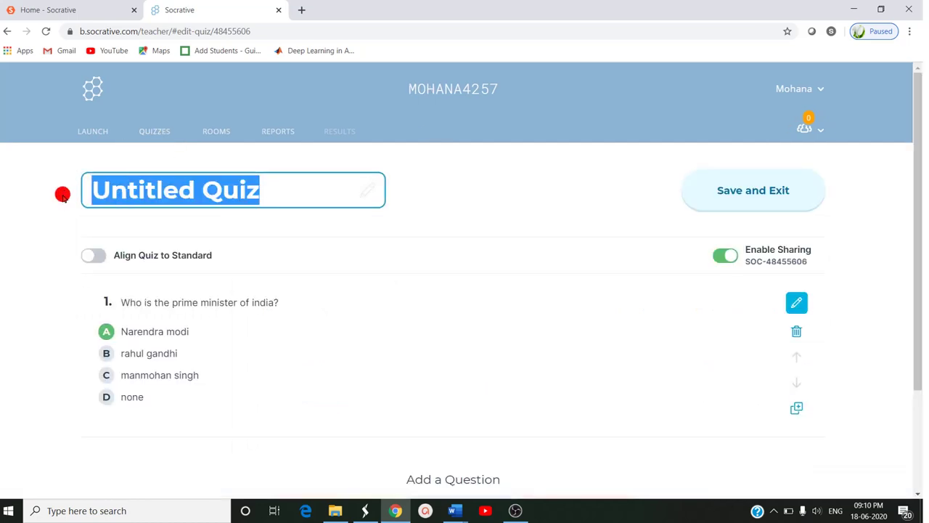
text(gk ques)
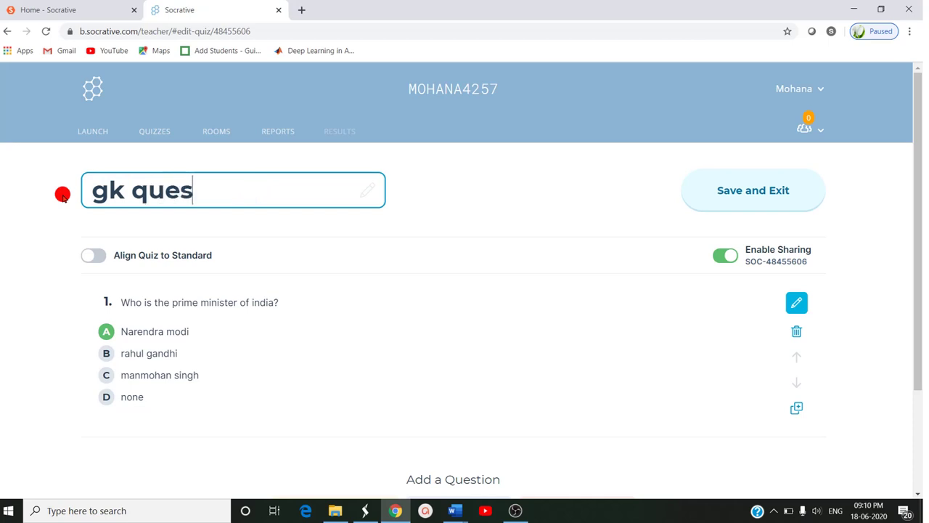
text(tions)
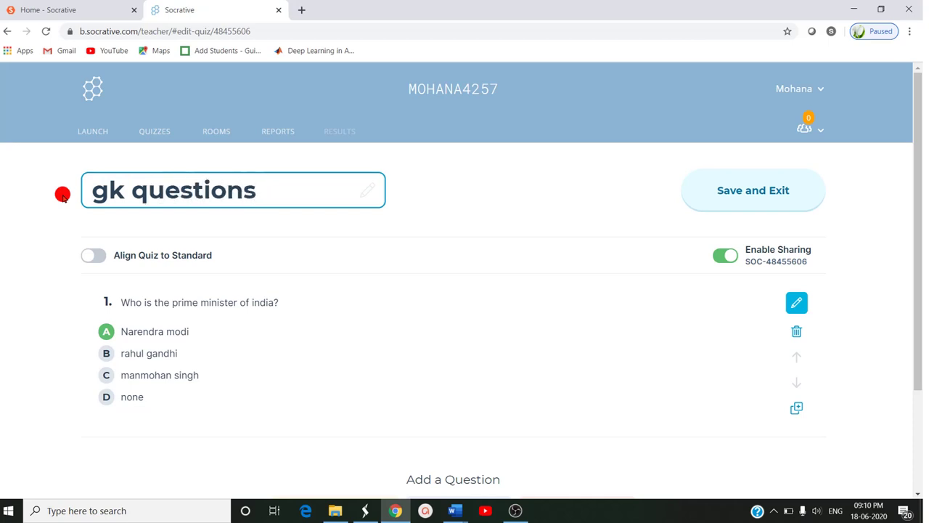
click(753, 192)
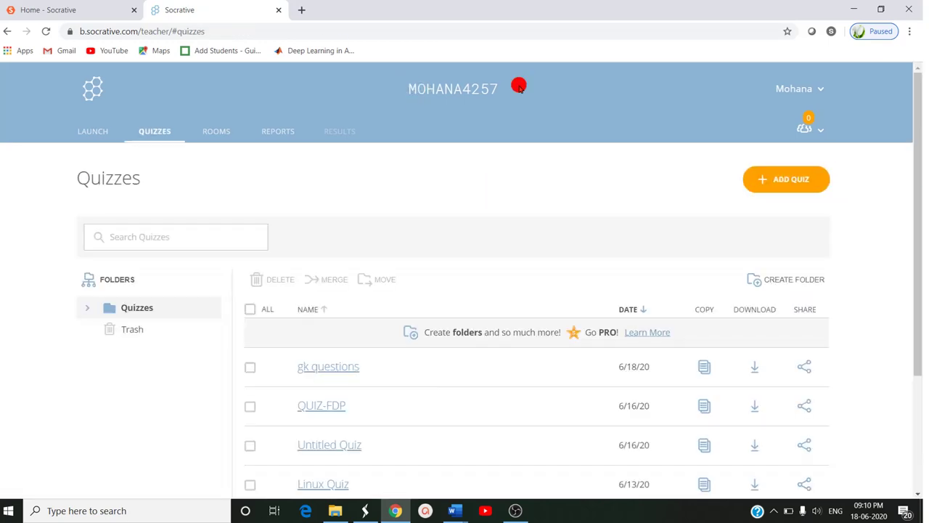
- Launch the gk questions quiz with Instant Feedback delivery
click(93, 129)
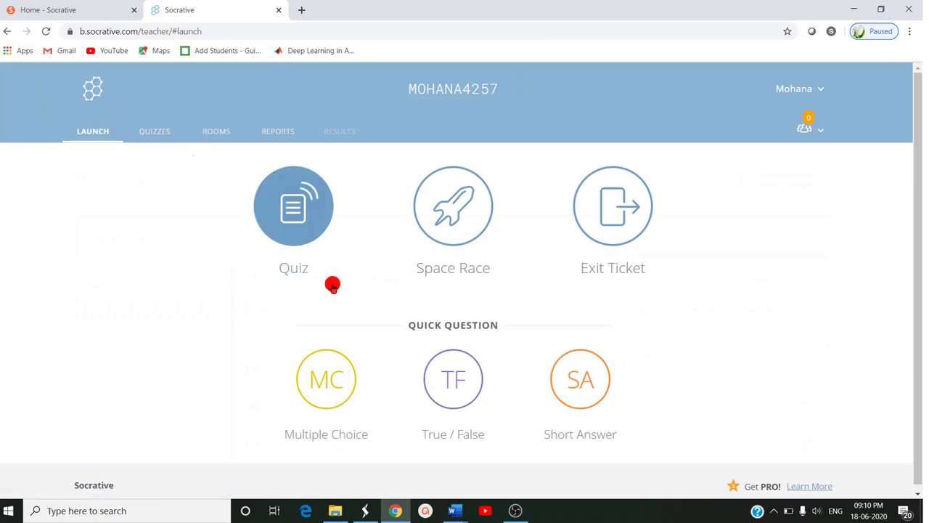
click(277, 207)
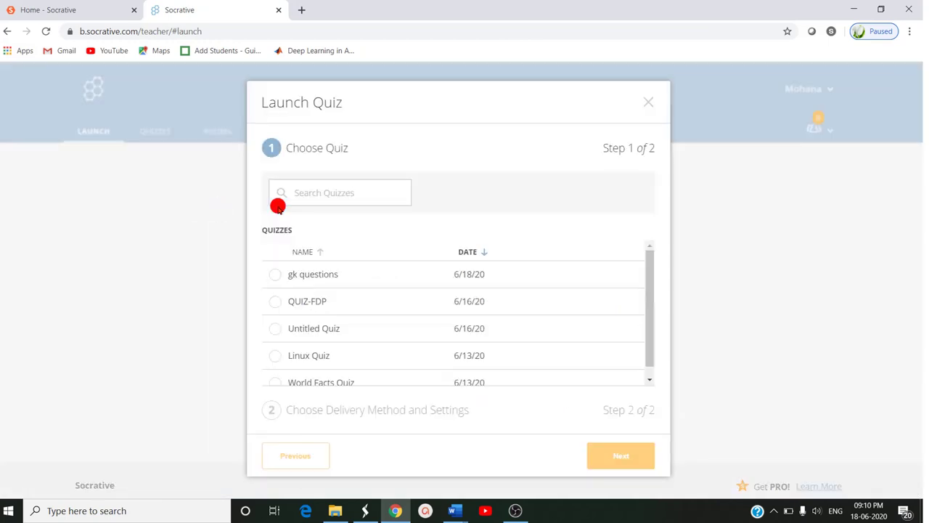
click(278, 275)
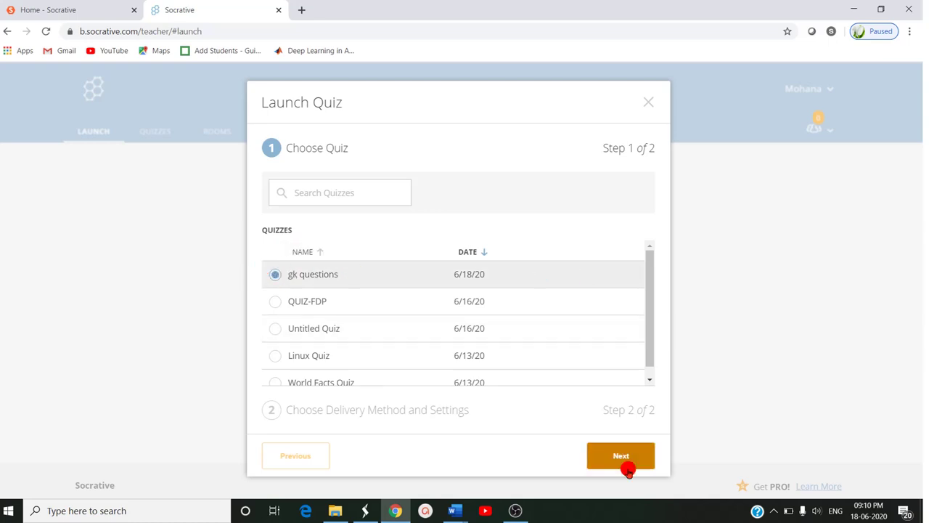
click(627, 466)
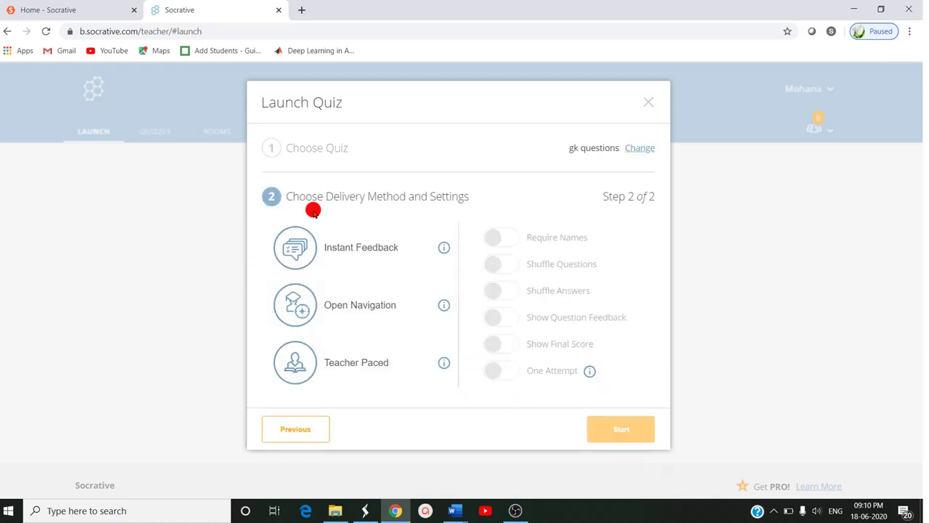
click(356, 259)
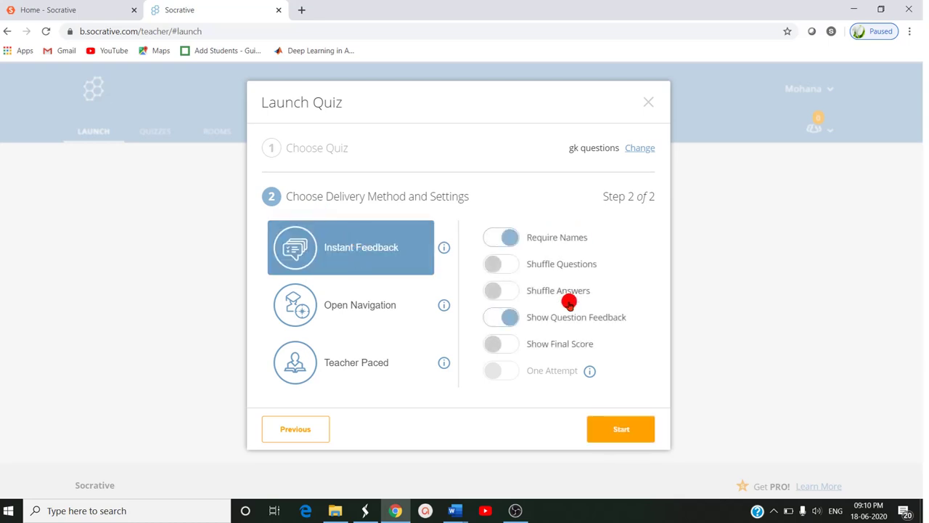
click(631, 434)
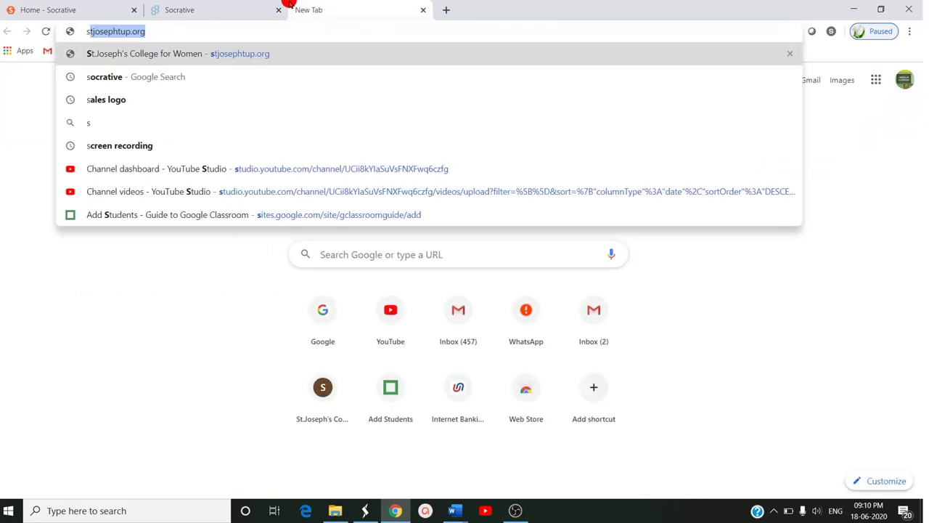
- In a new tab, open Socrative's student login and join the teacher's room
text(ocra)
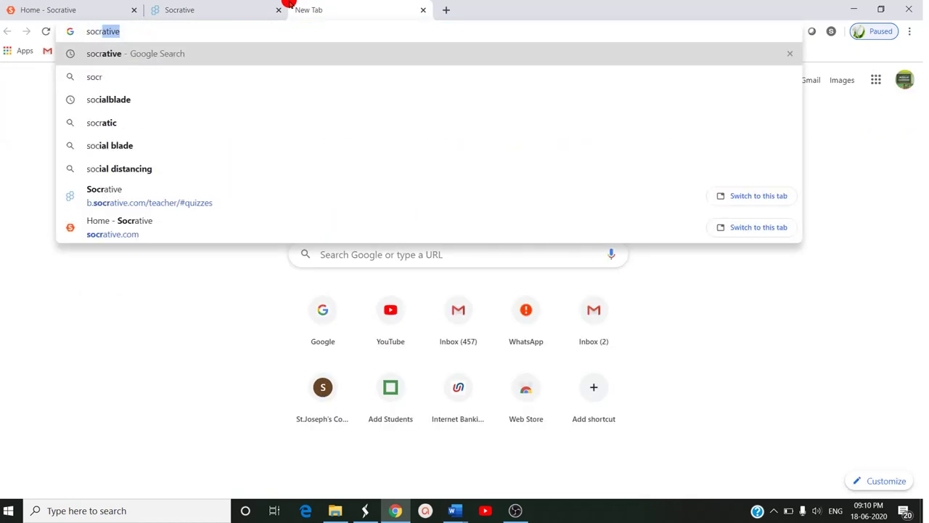
text(tive)
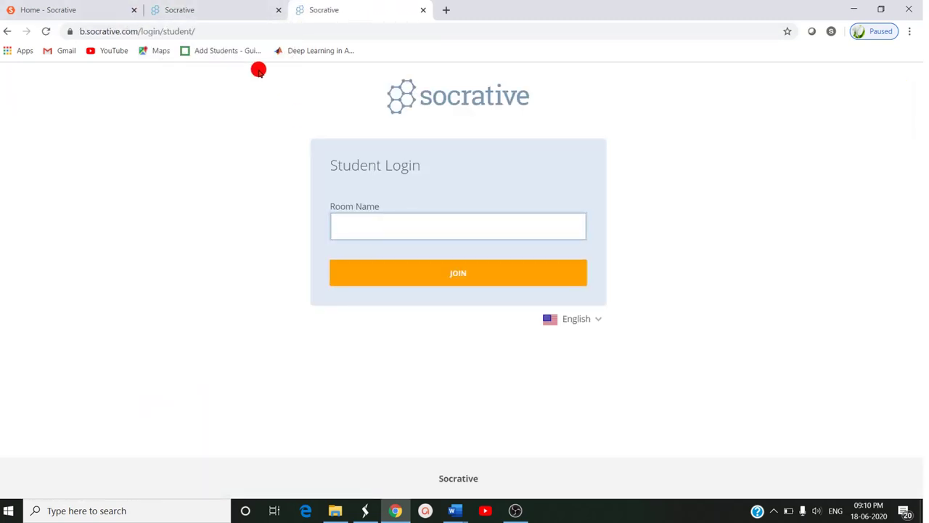
click(207, 5)
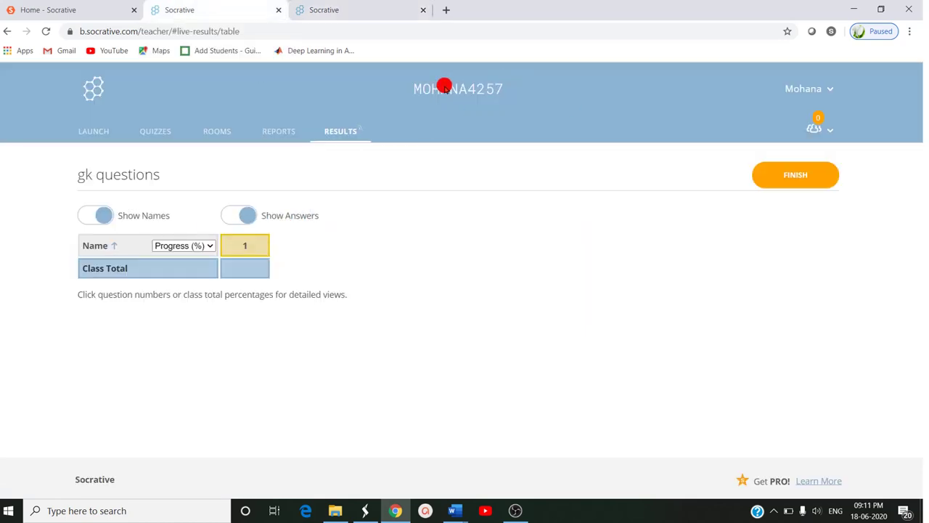
click(372, 10)
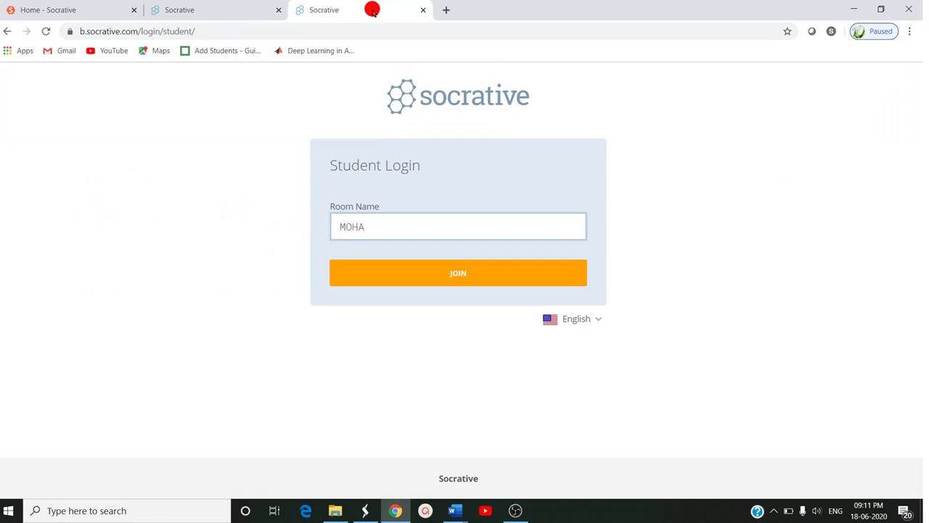
click(249, 6)
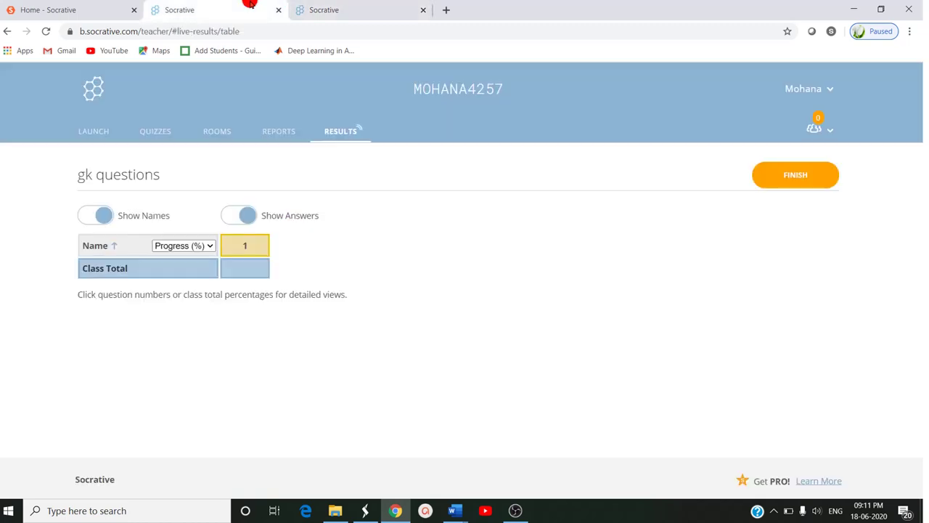
click(365, 8)
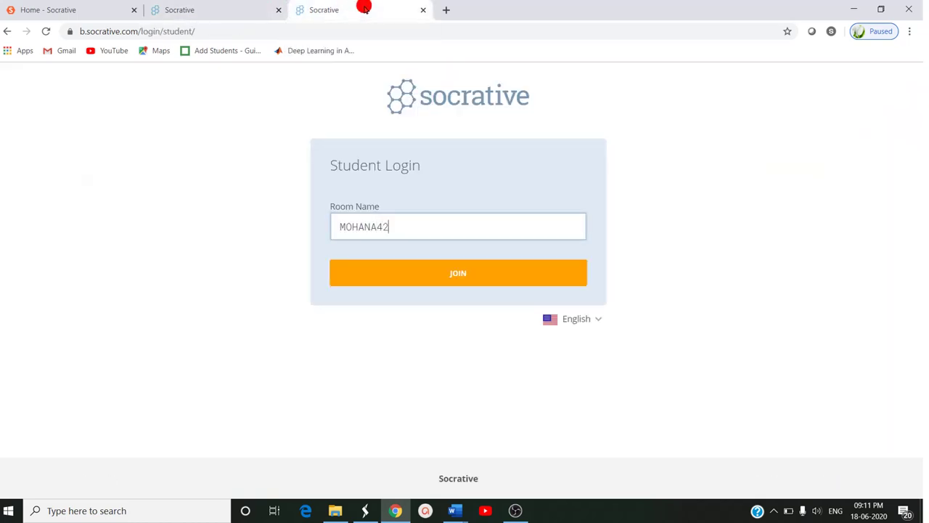
click(508, 271)
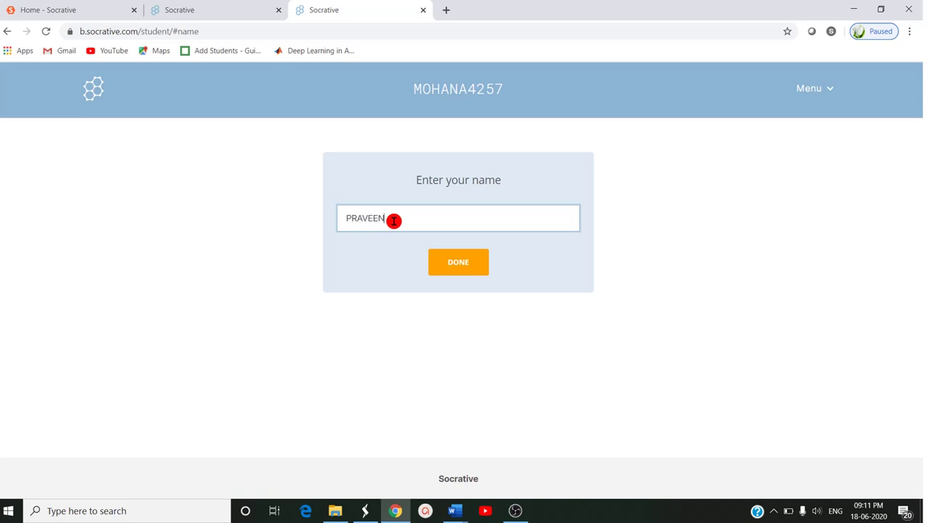
- As the student, submit Narendra modi, dismiss the Correct message, and view teacher results
click(475, 263)
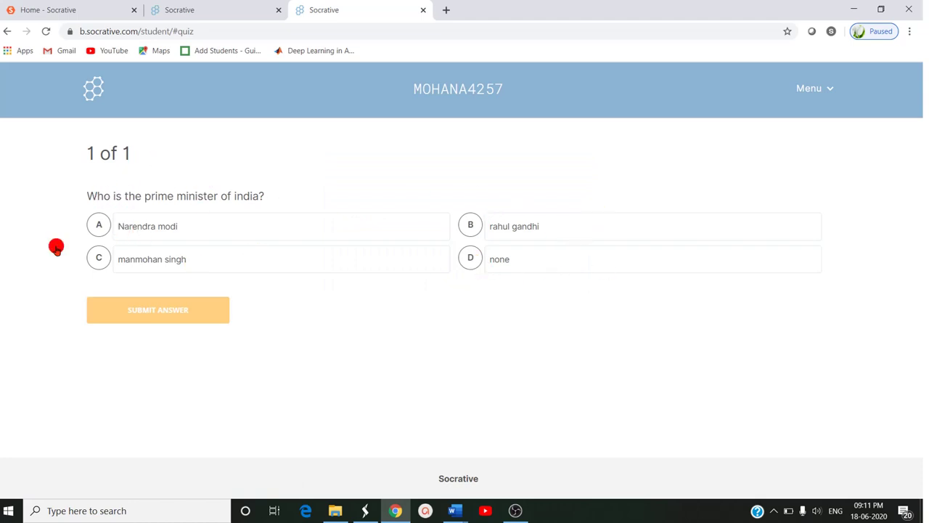
click(208, 220)
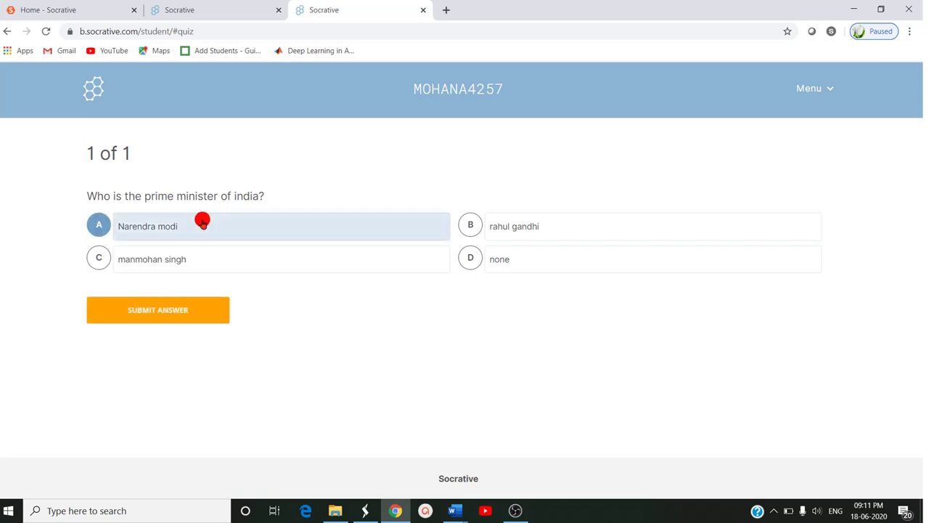
click(203, 311)
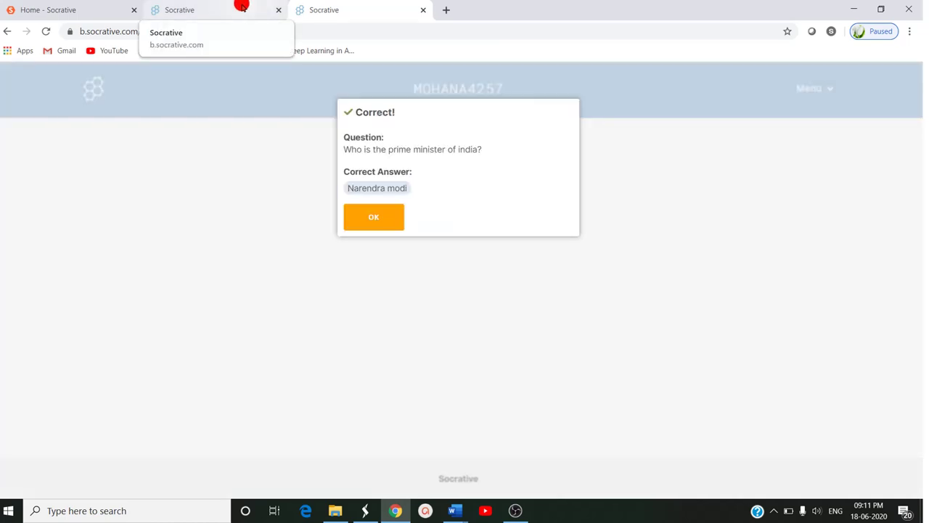
click(371, 217)
click(210, 11)
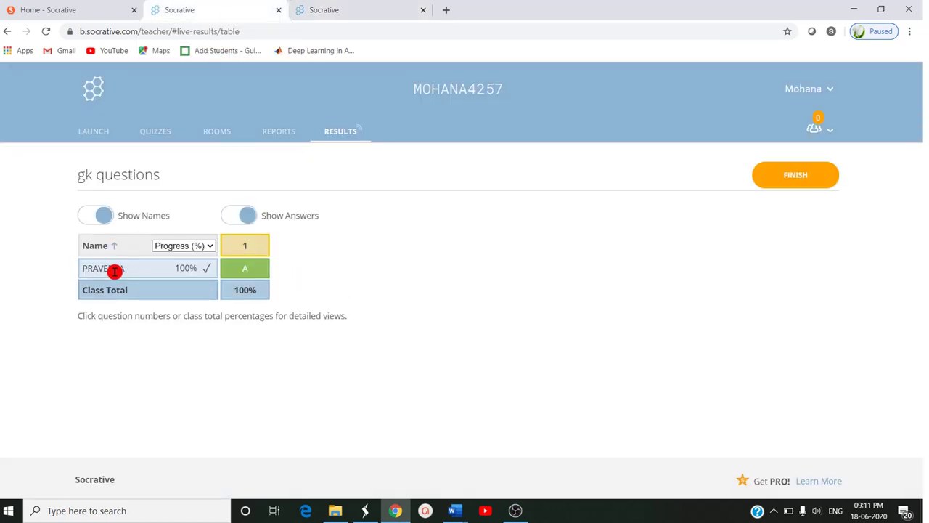
- Switch the live results column from Progress (%) to Score (%), then go to the student's tab
click(204, 244)
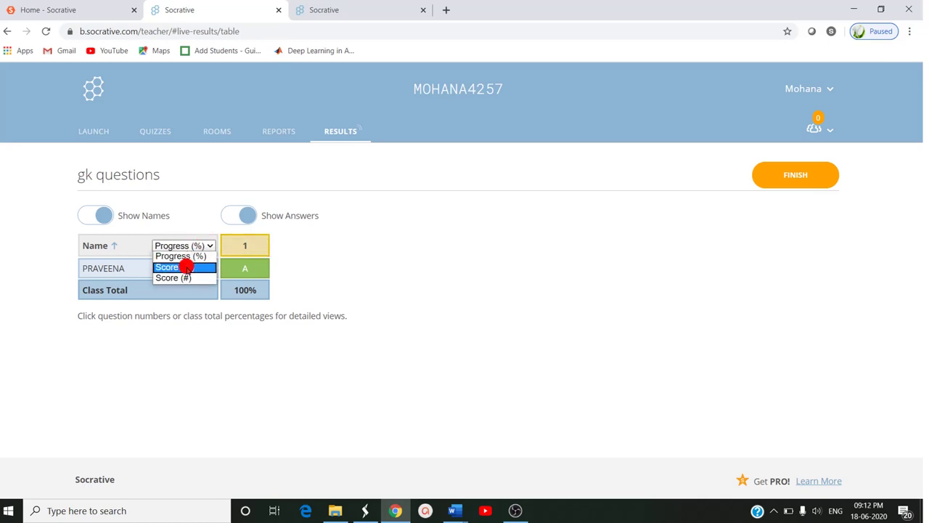
click(186, 264)
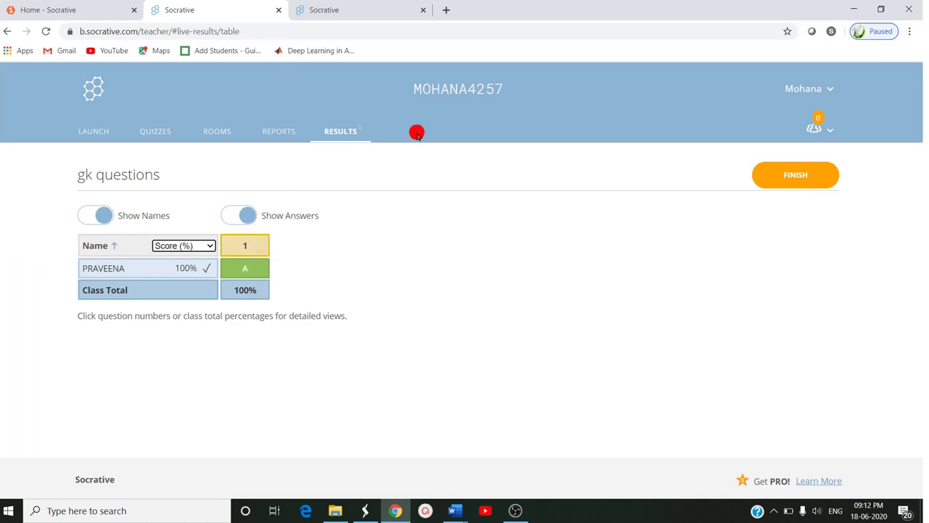
click(386, 11)
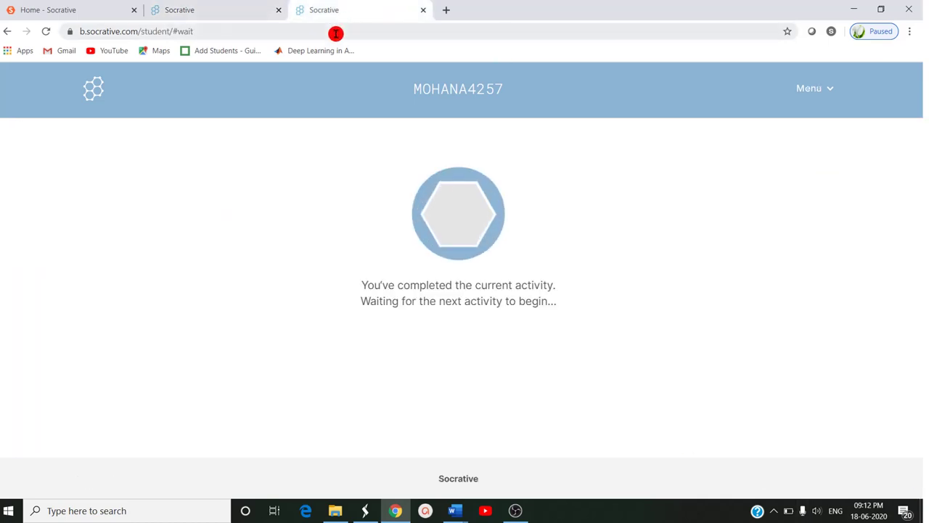
click(336, 32)
text(S)
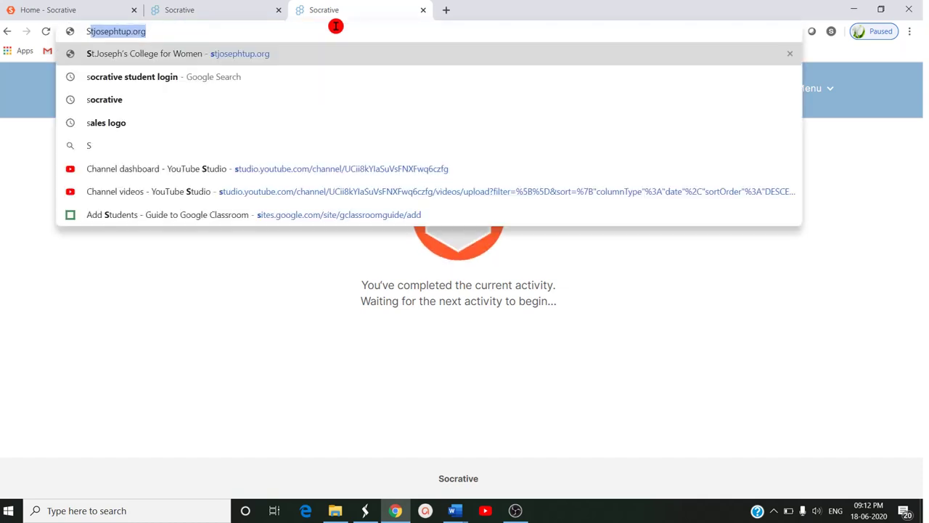
text(O)
key(Return)
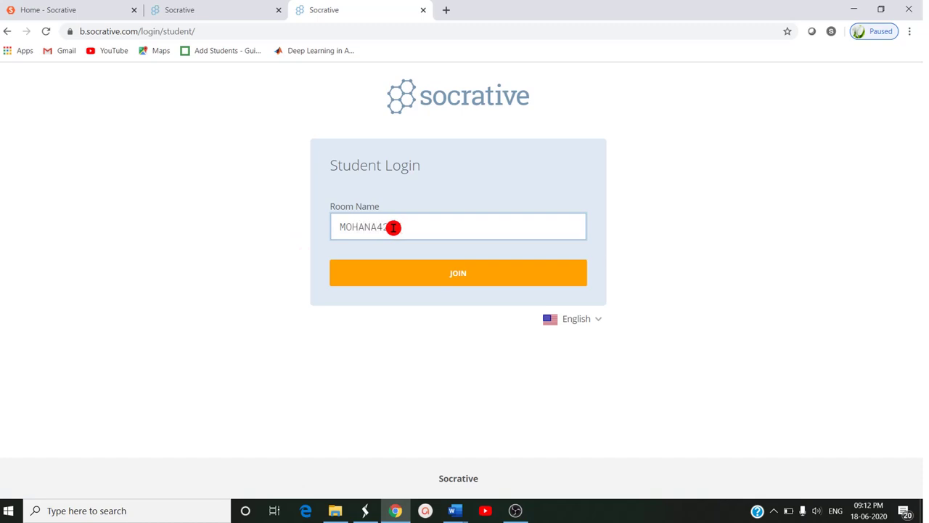
click(435, 266)
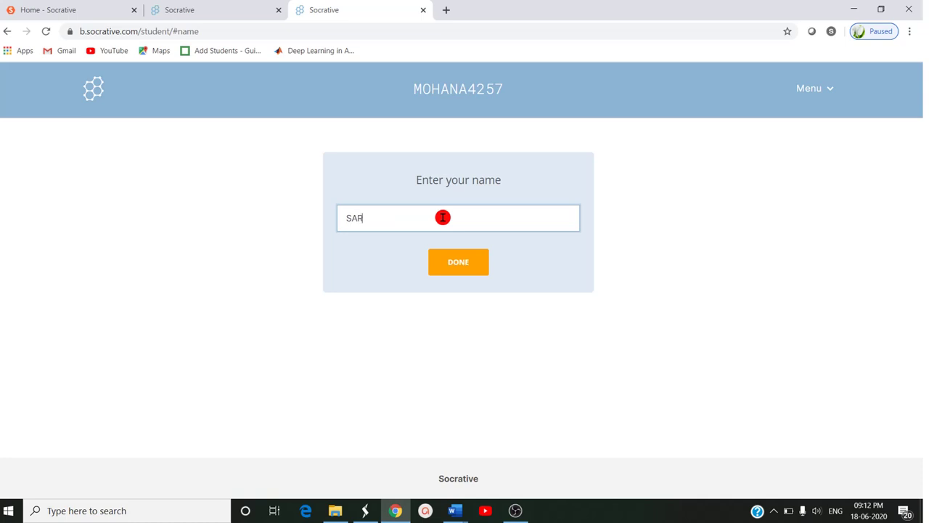
click(473, 264)
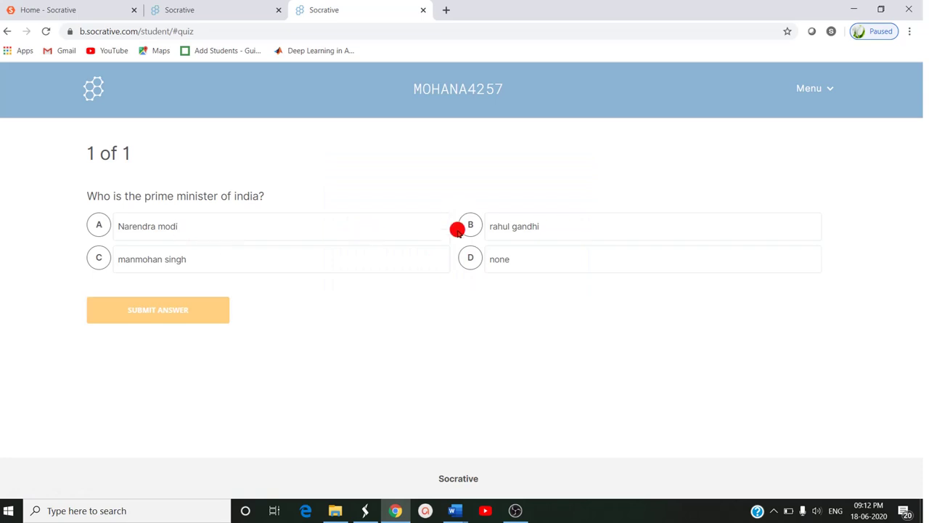
- Submit answer D 'none' and dismiss the Incorrect feedback
click(499, 258)
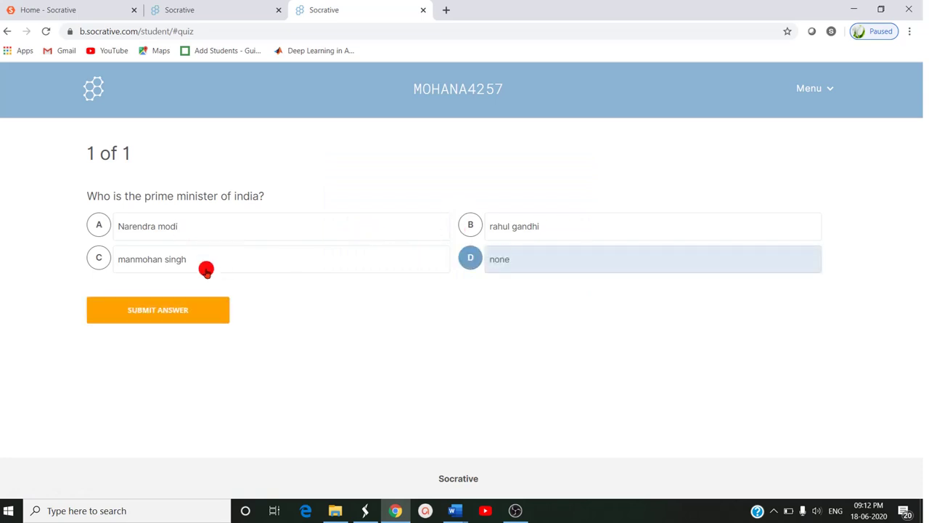
click(202, 310)
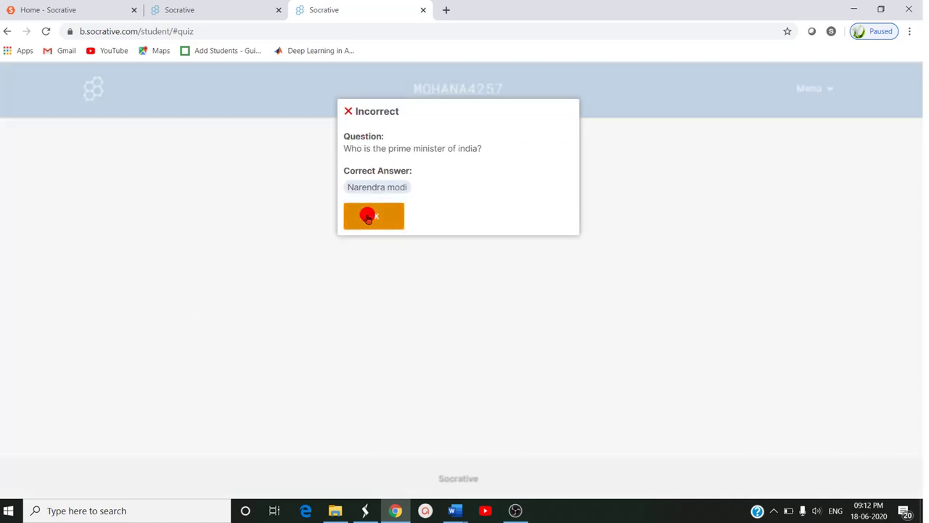
click(367, 215)
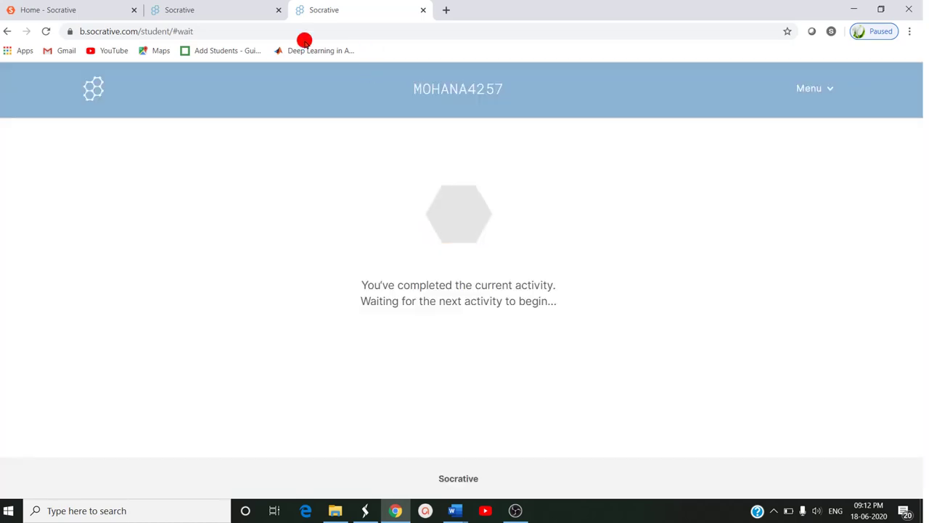
- Return to the teacher's live results and keep Score (%) selected as the display
click(245, 12)
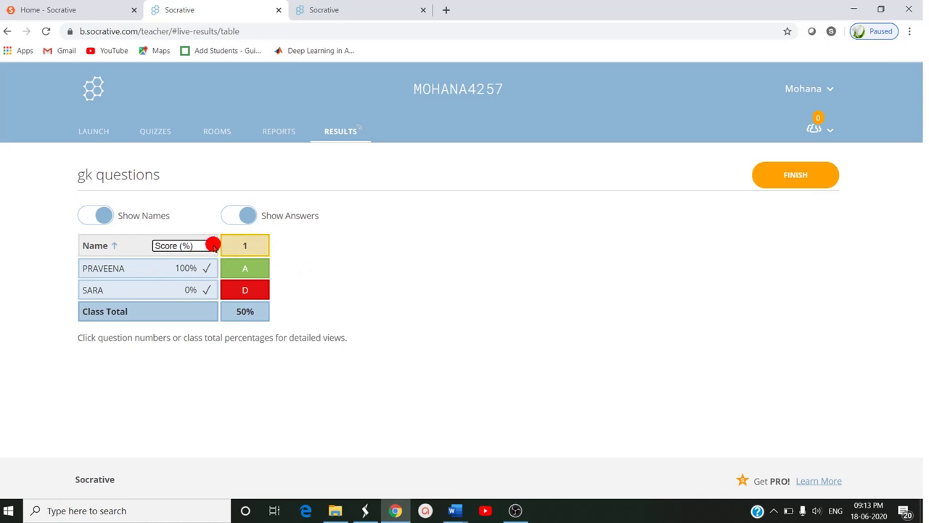
click(210, 245)
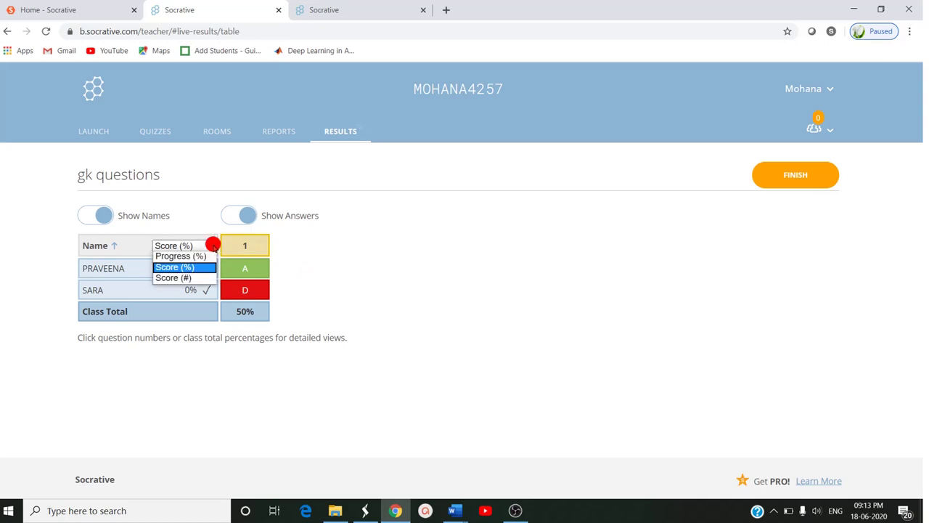
click(212, 245)
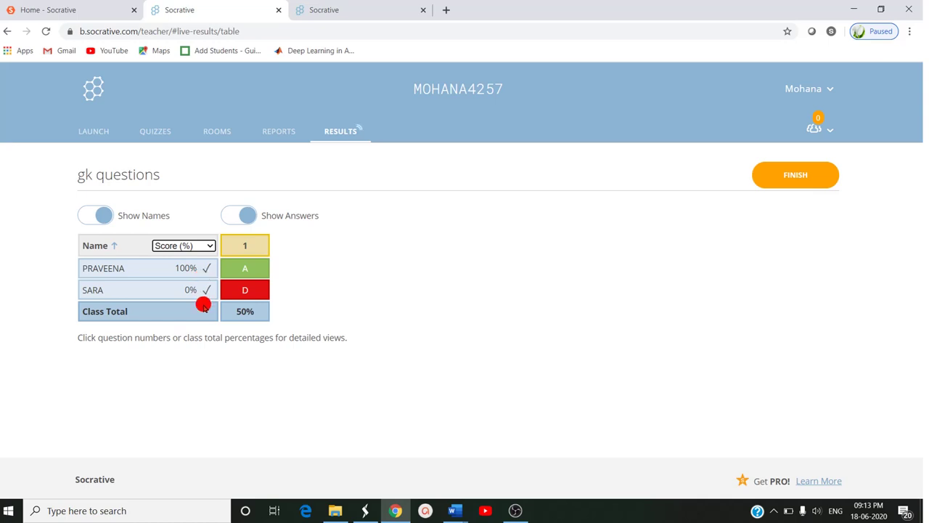
- Sign back in to the teacher account and reopen the gk questions live results
click(282, 128)
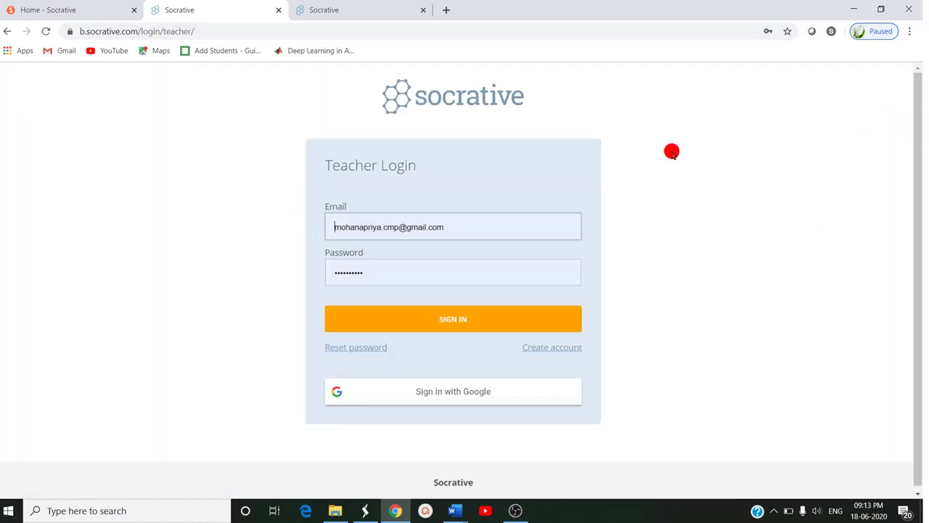
click(308, 12)
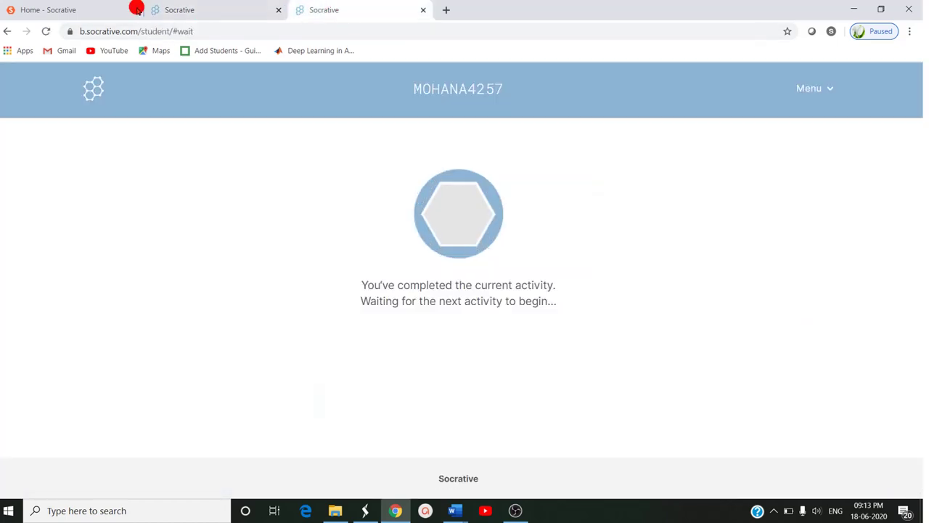
click(199, 11)
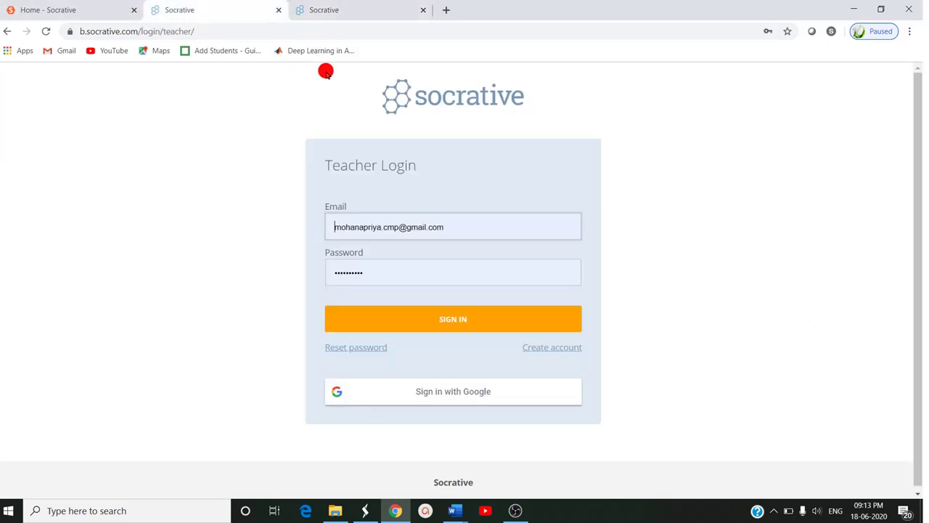
click(475, 320)
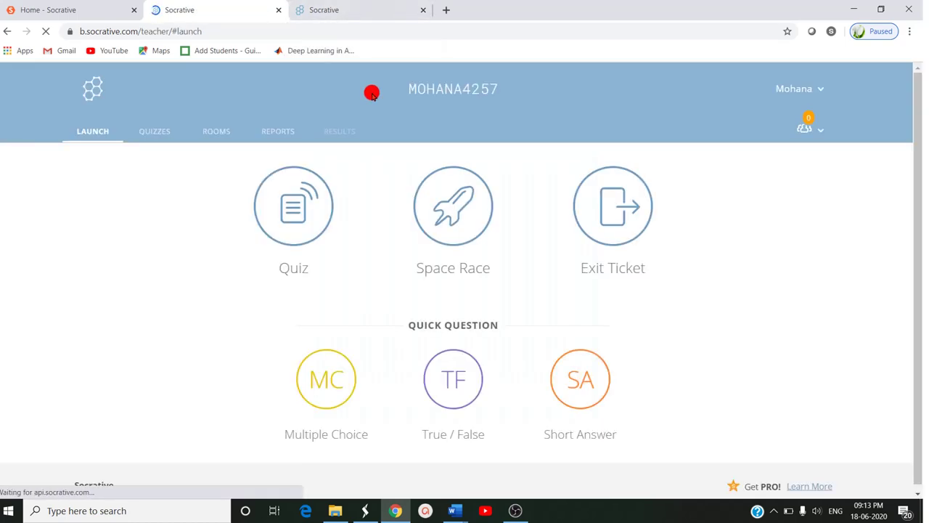
click(328, 127)
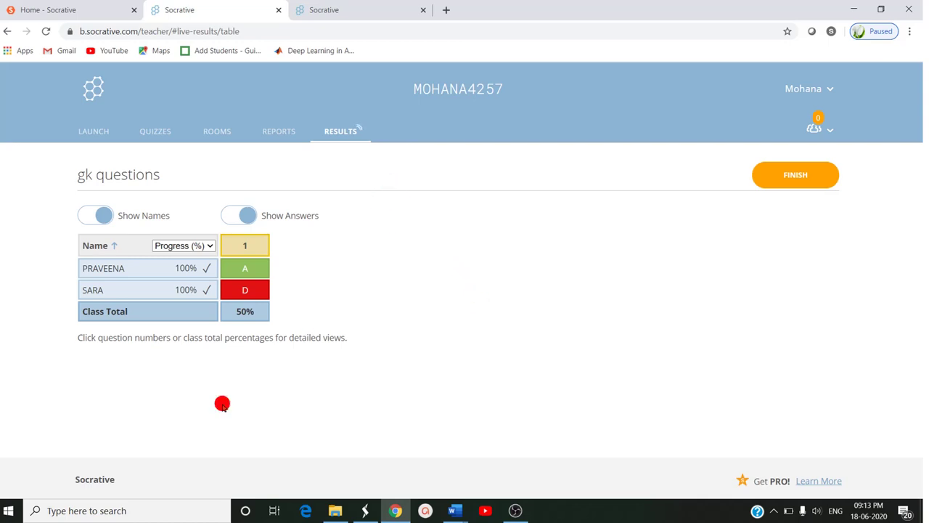
- Finish the gk questions activity and confirm ending it with OK
click(814, 179)
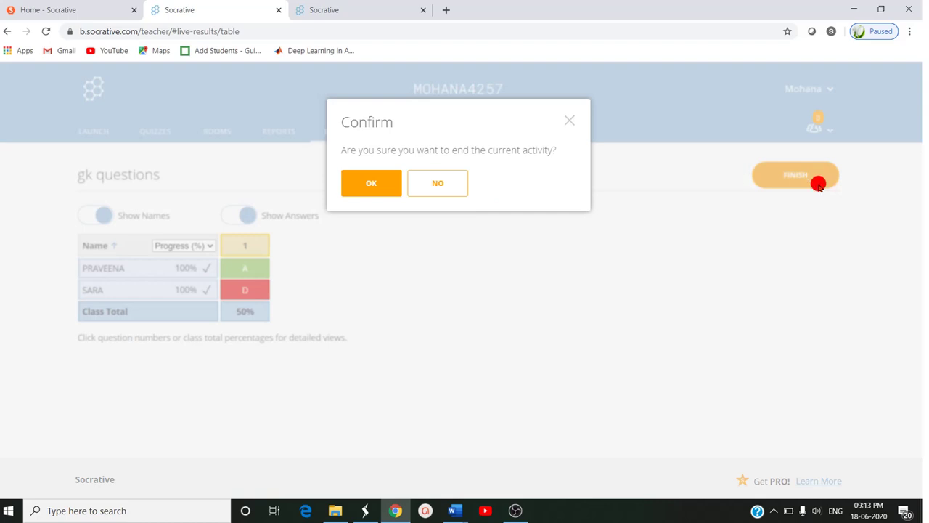
click(365, 181)
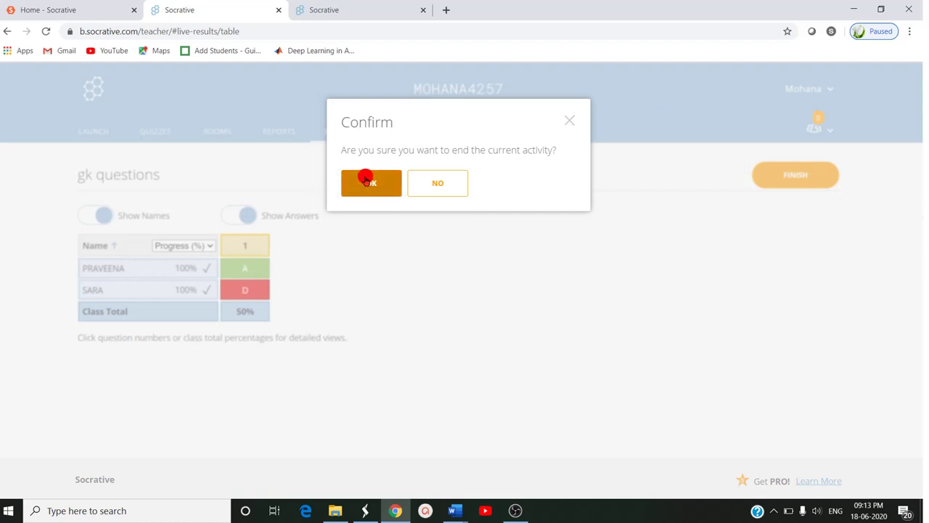